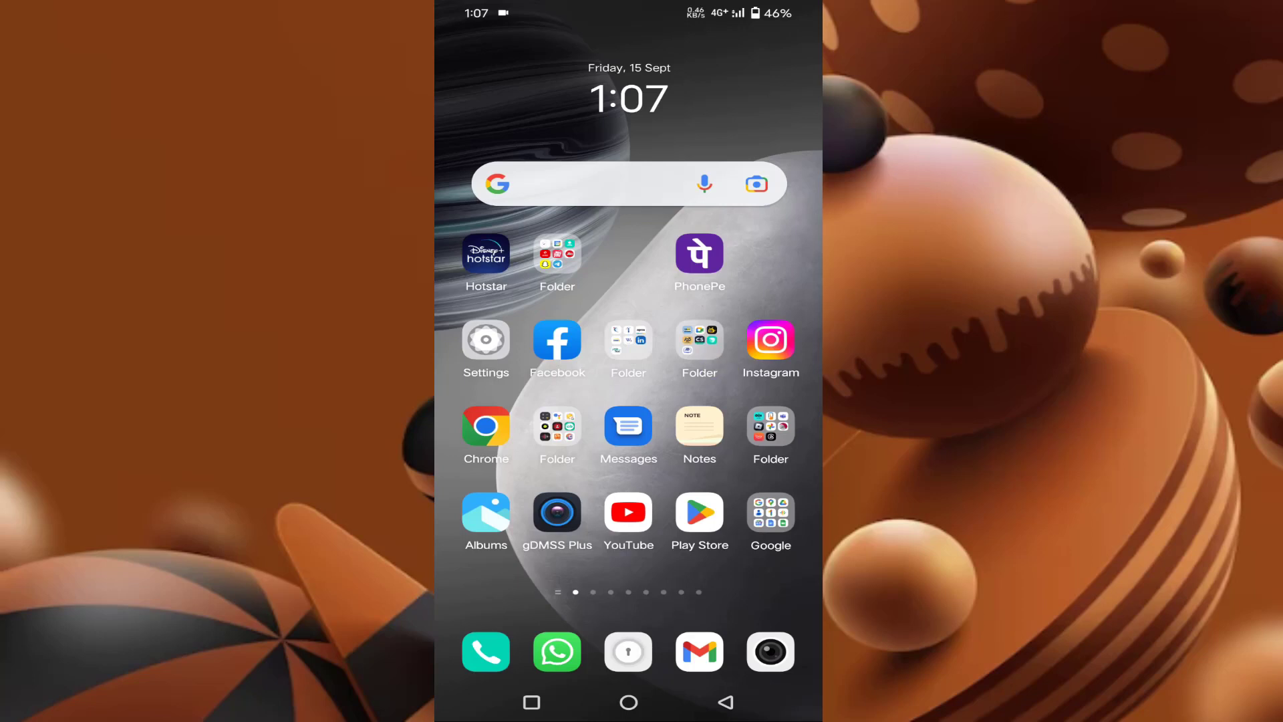
Toggle Aeroplane mode on and back off from the second Quick Settings page, then collapse the shade
mouse_move(702, 20)
mouse_down()
mouse_move(667, 182)
mouse_move(667, 452)
mouse_up()
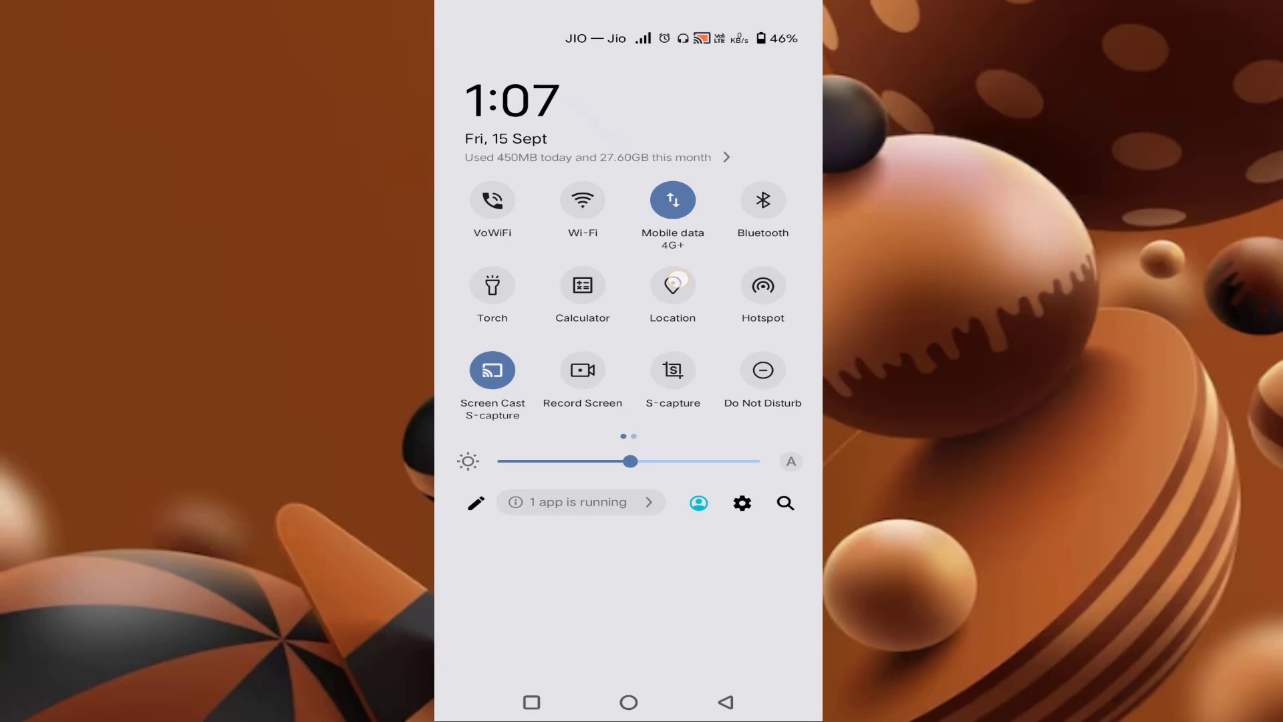
drag(752, 290, 481, 291)
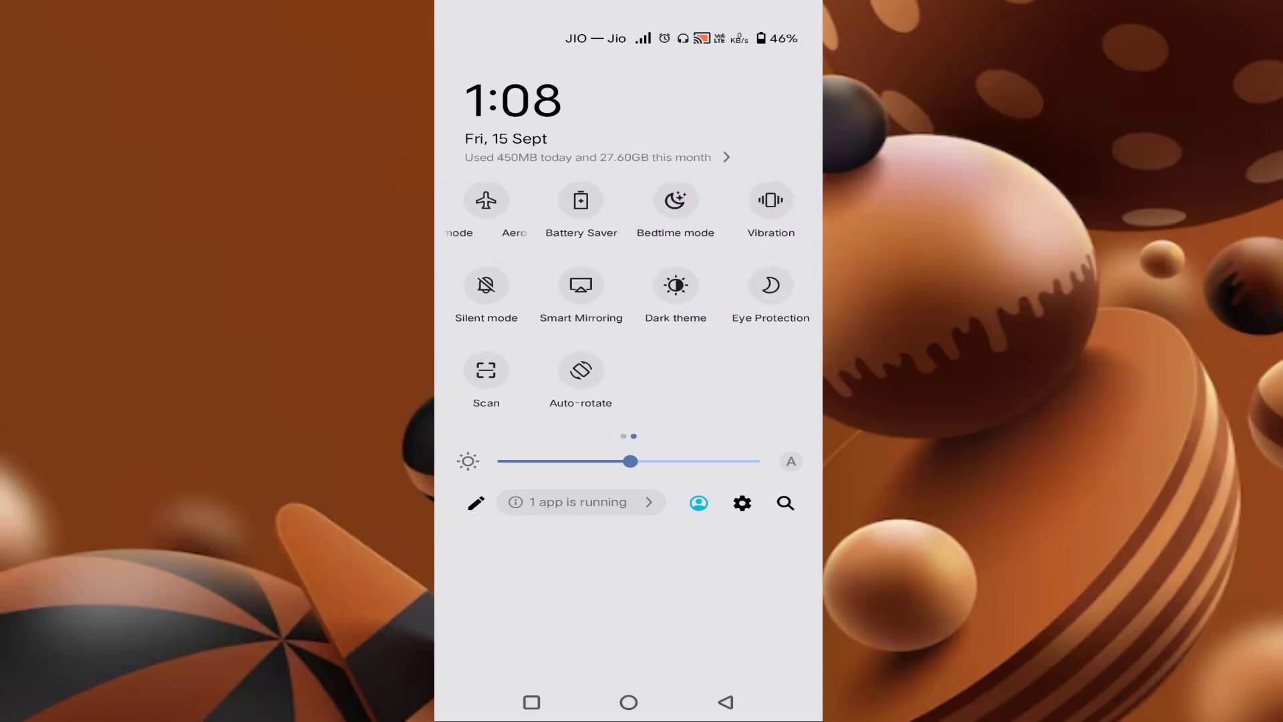
click(486, 200)
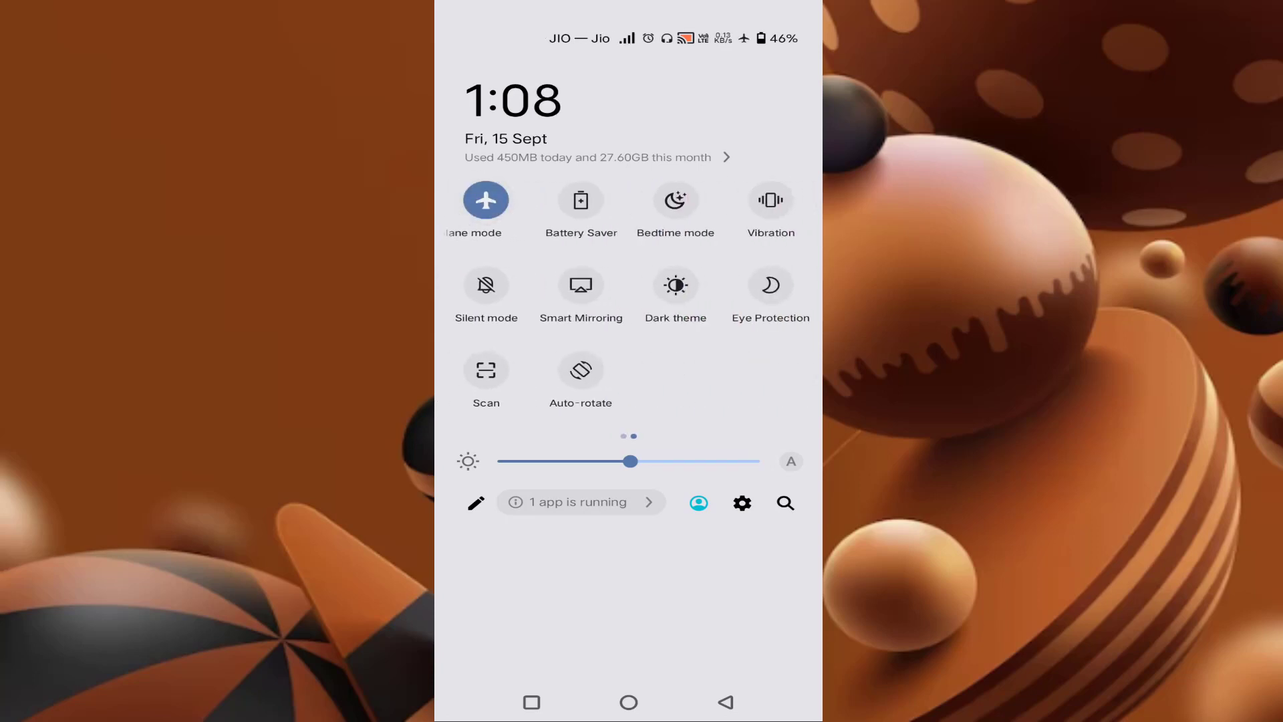
click(485, 200)
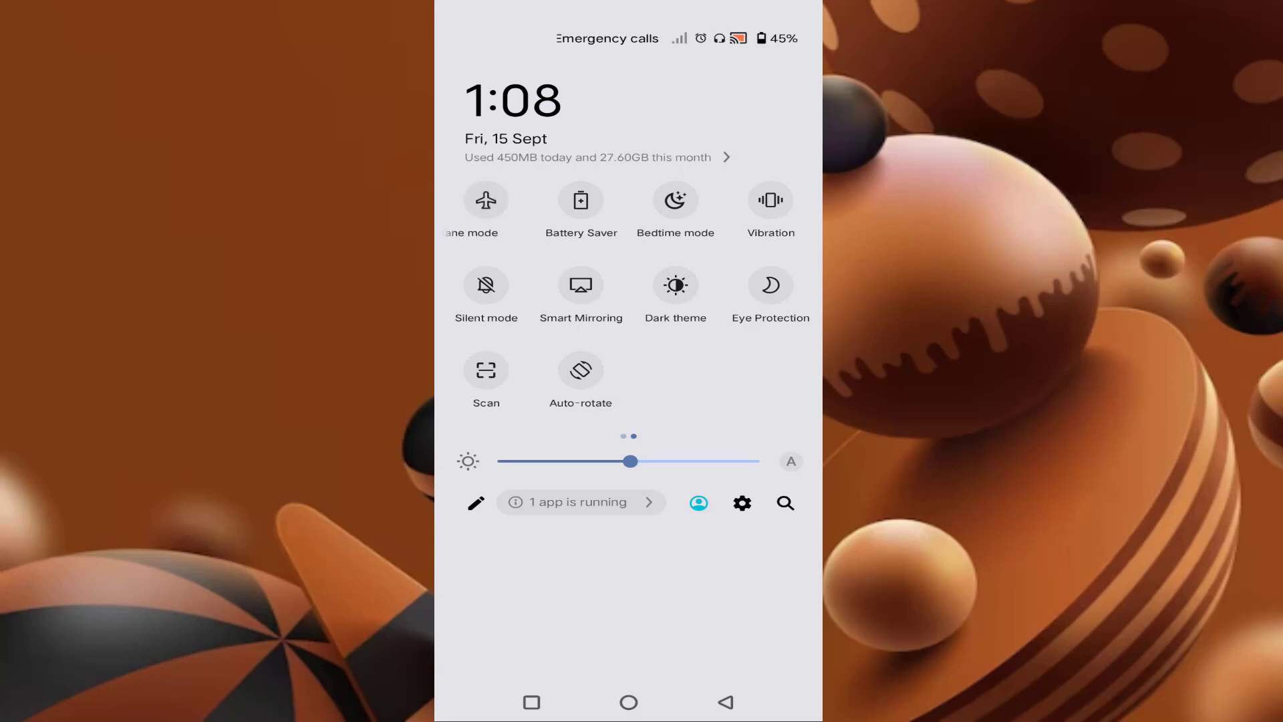
drag(628, 621, 629, 401)
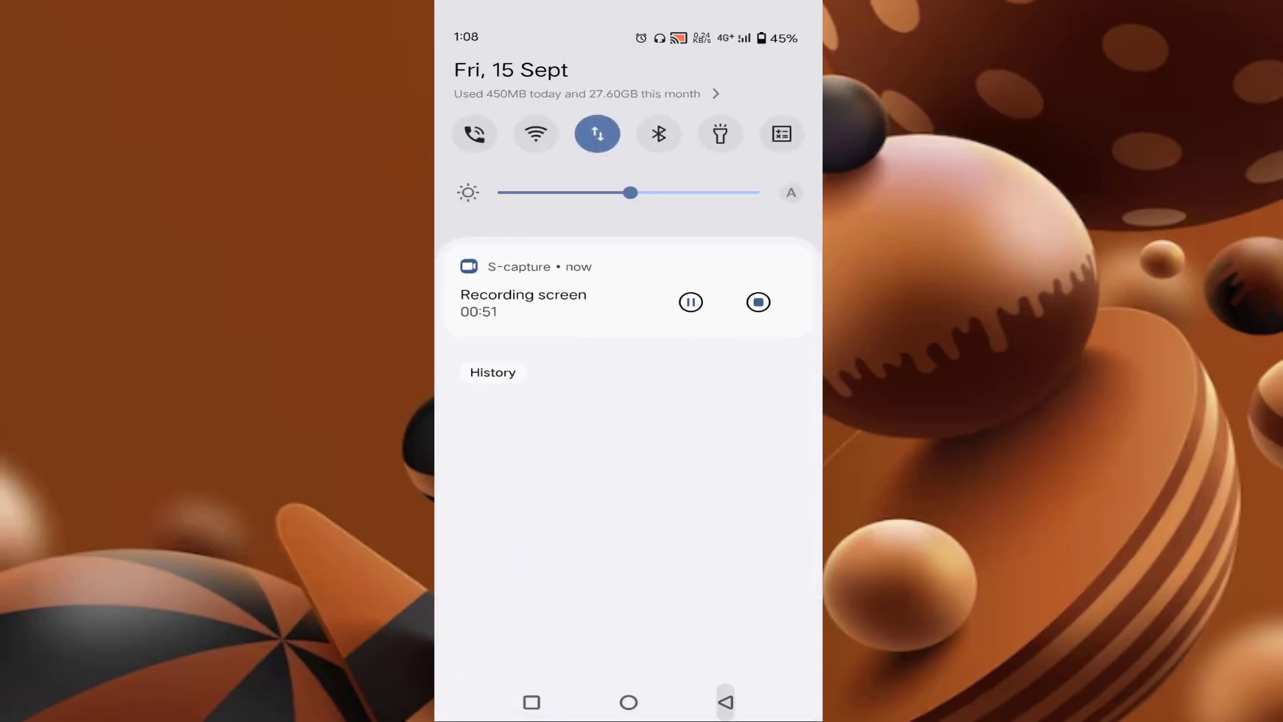
Run the recent 'efootball' search in Google Play Store, view the results, and return home
click(725, 702)
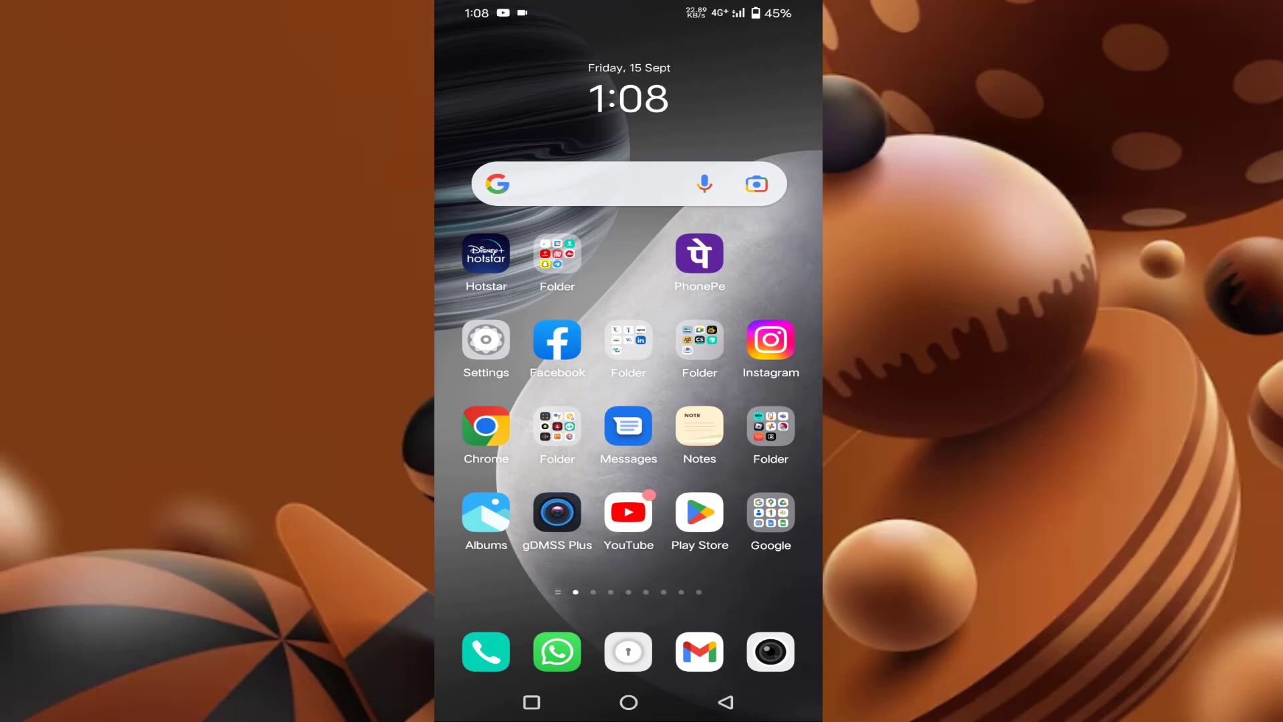
click(699, 513)
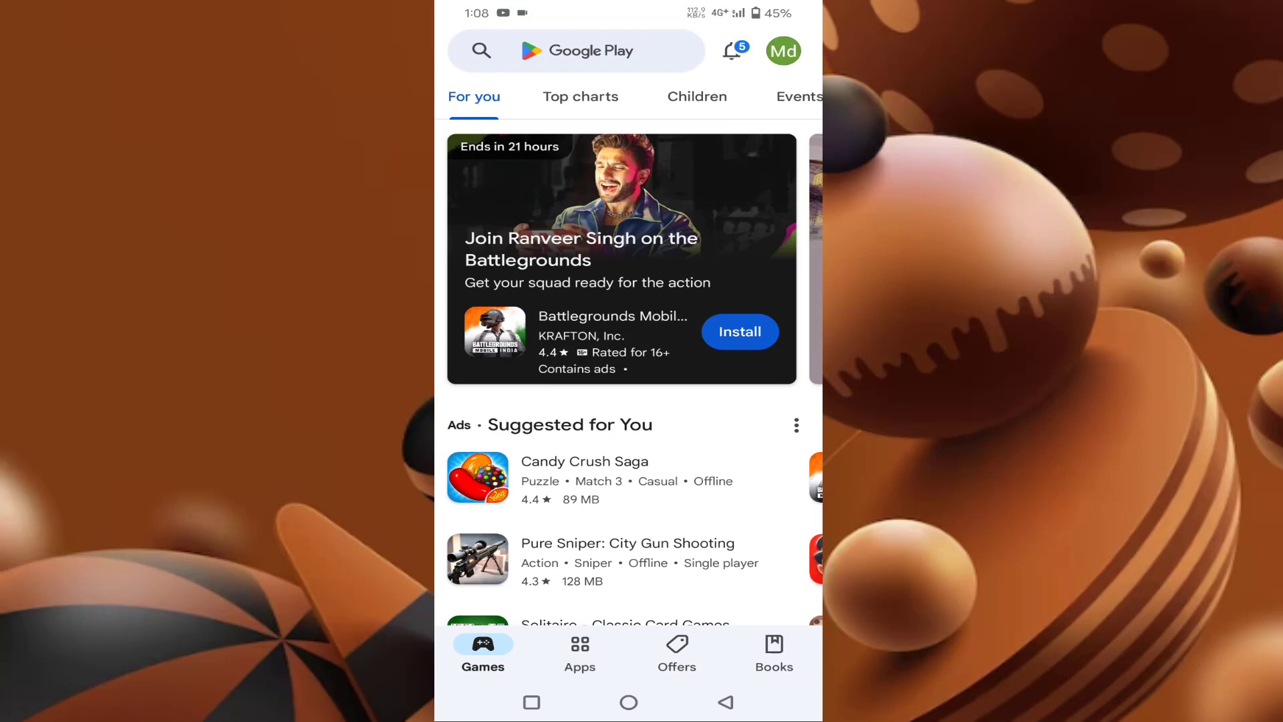
click(591, 50)
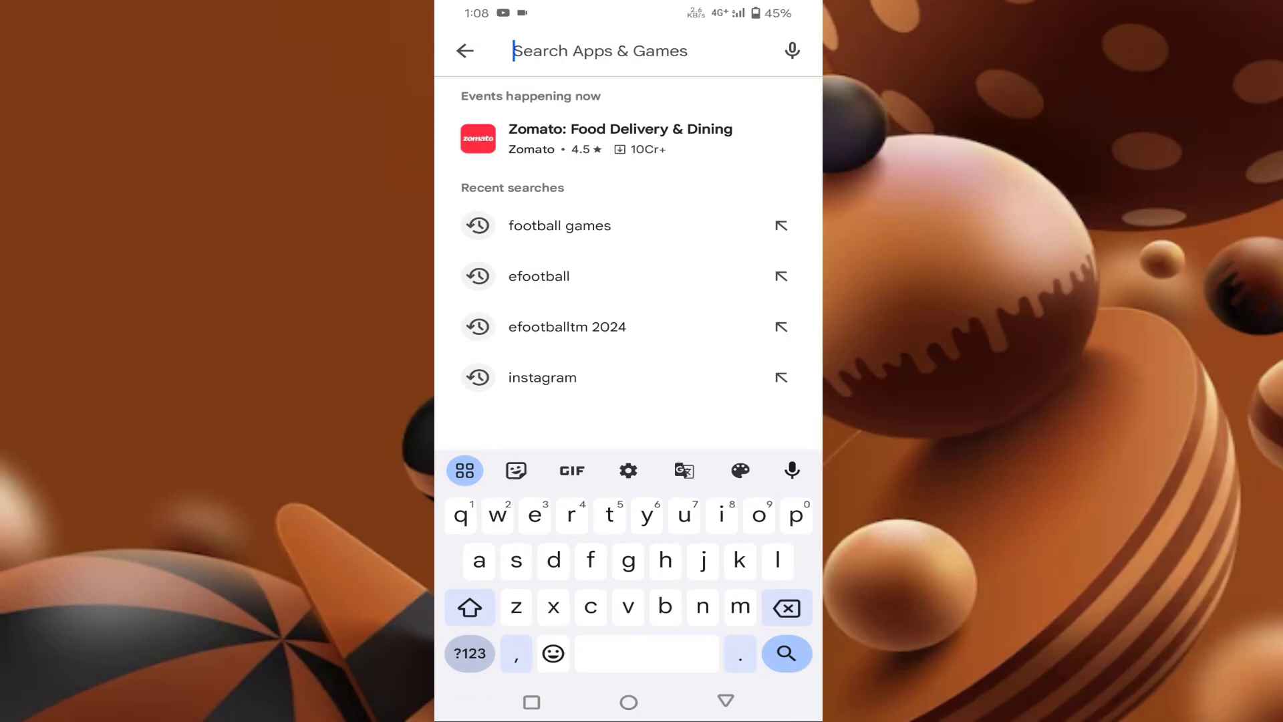
click(538, 275)
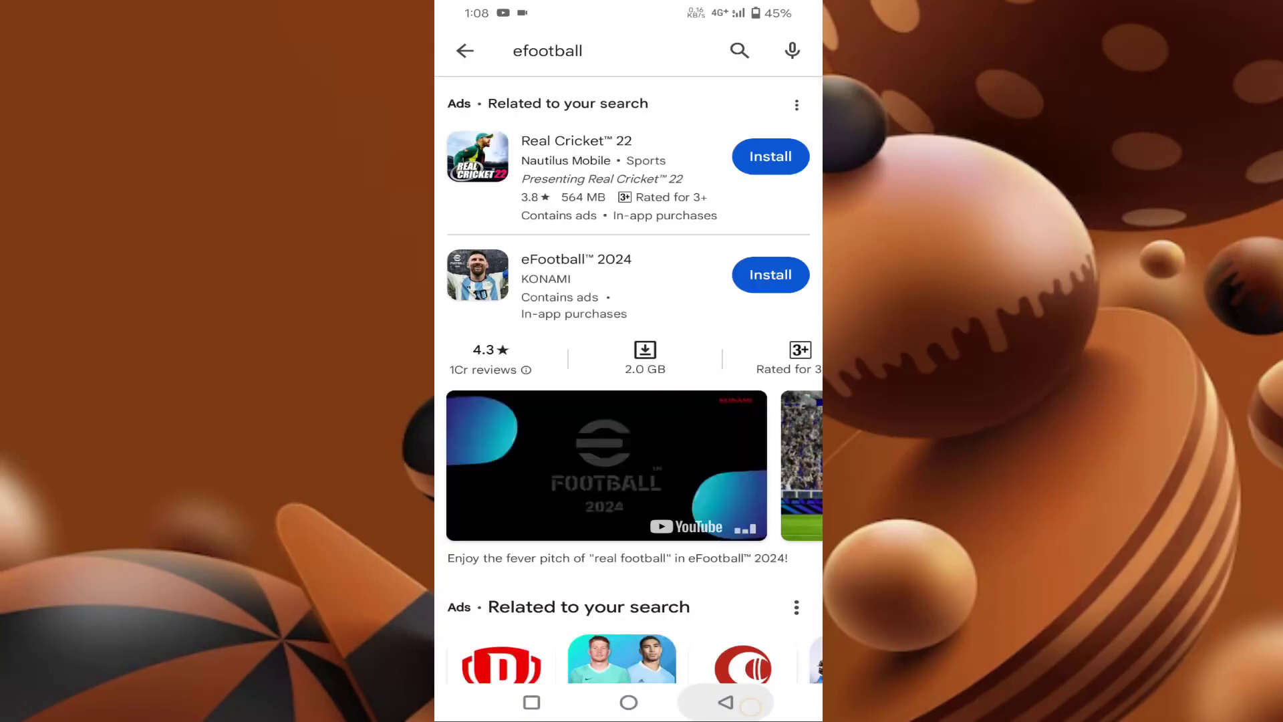
click(726, 701)
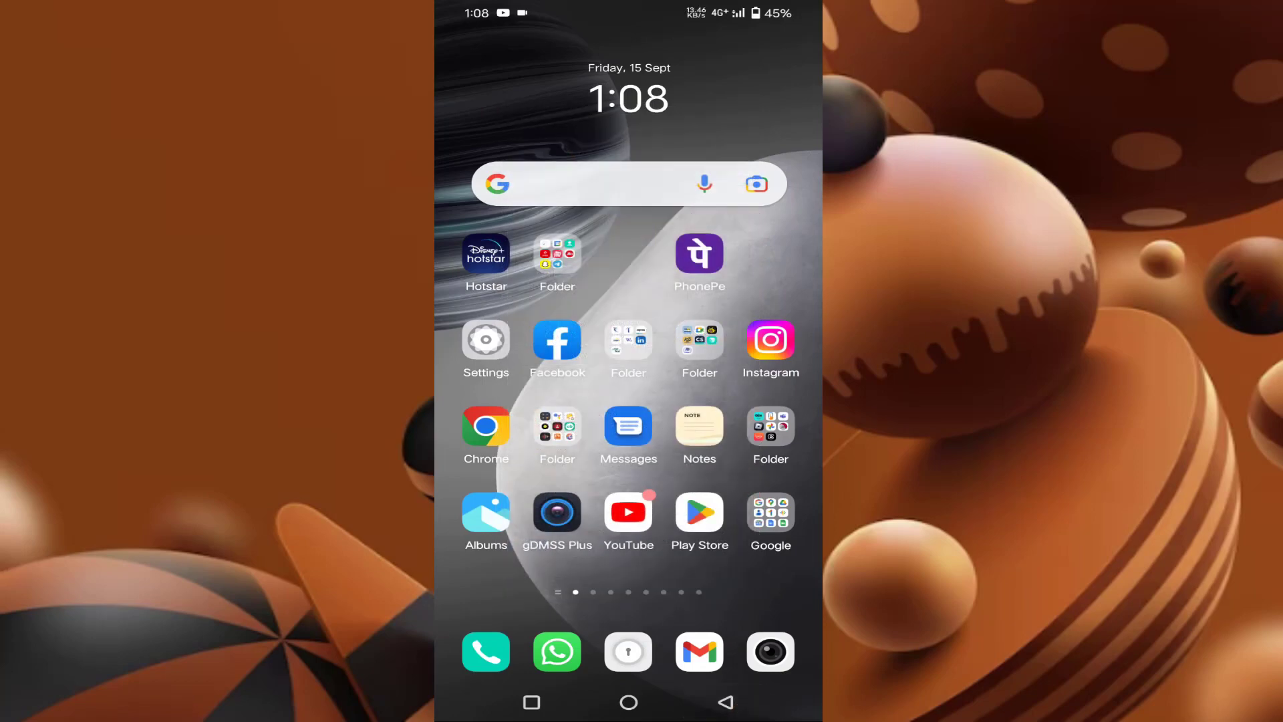
Go to Settings > Apps > all 179 apps and start searching the installed-apps list
click(698, 513)
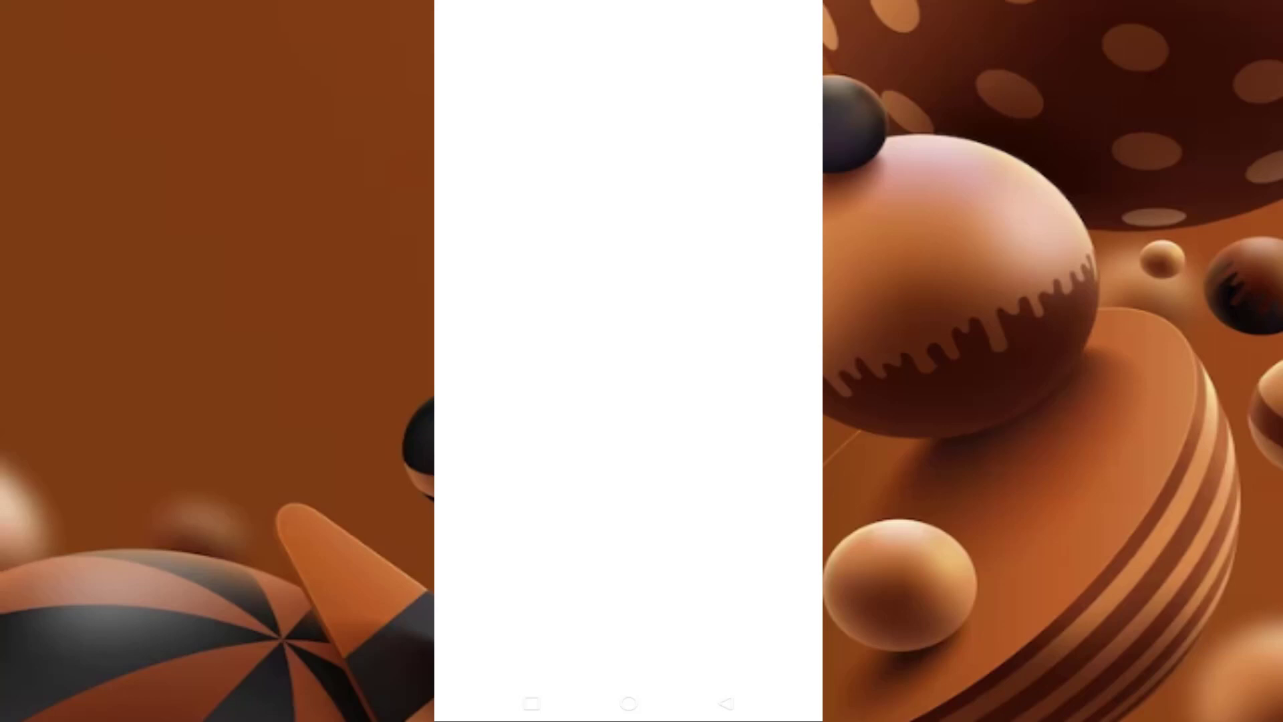
scroll(672, 370, down, 5)
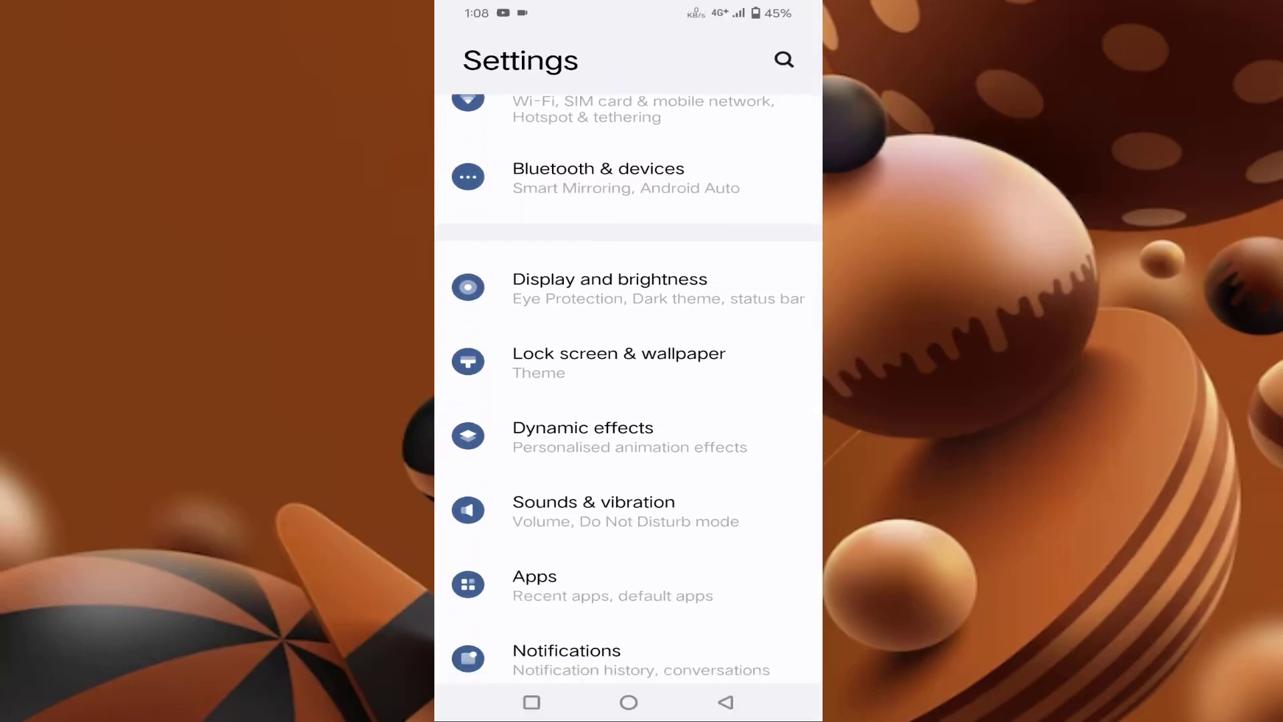
click(622, 467)
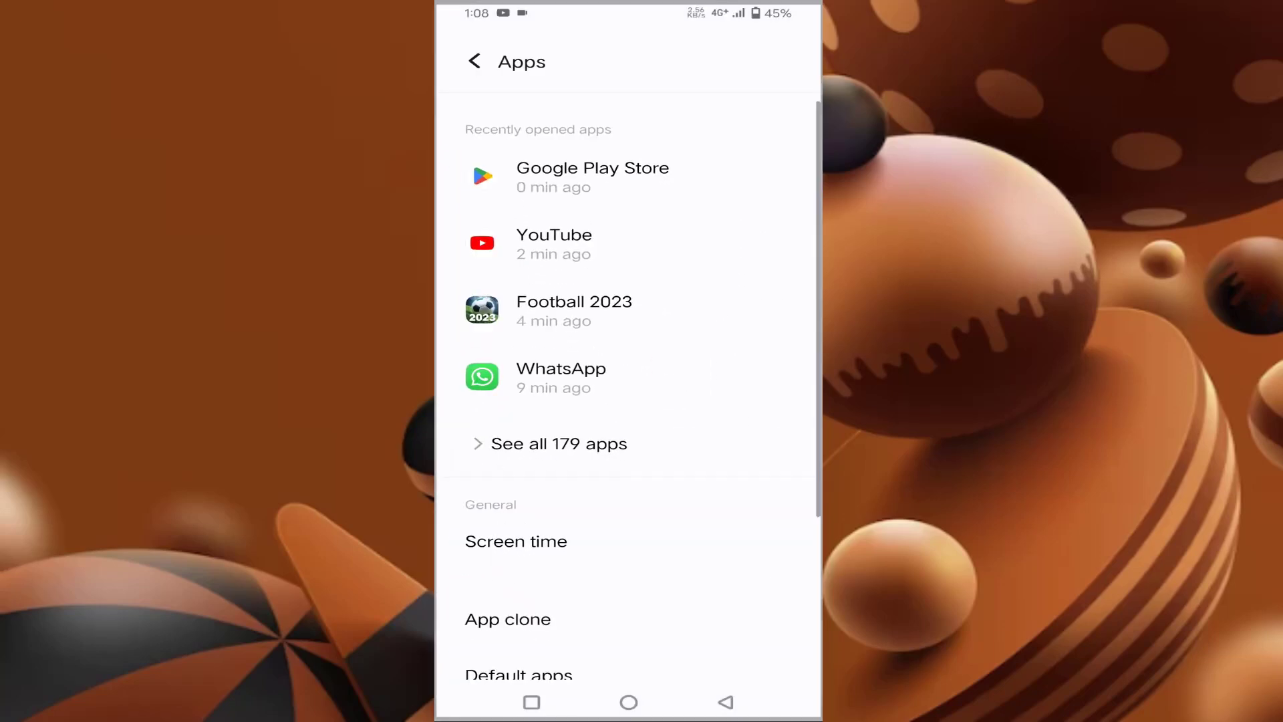
click(598, 444)
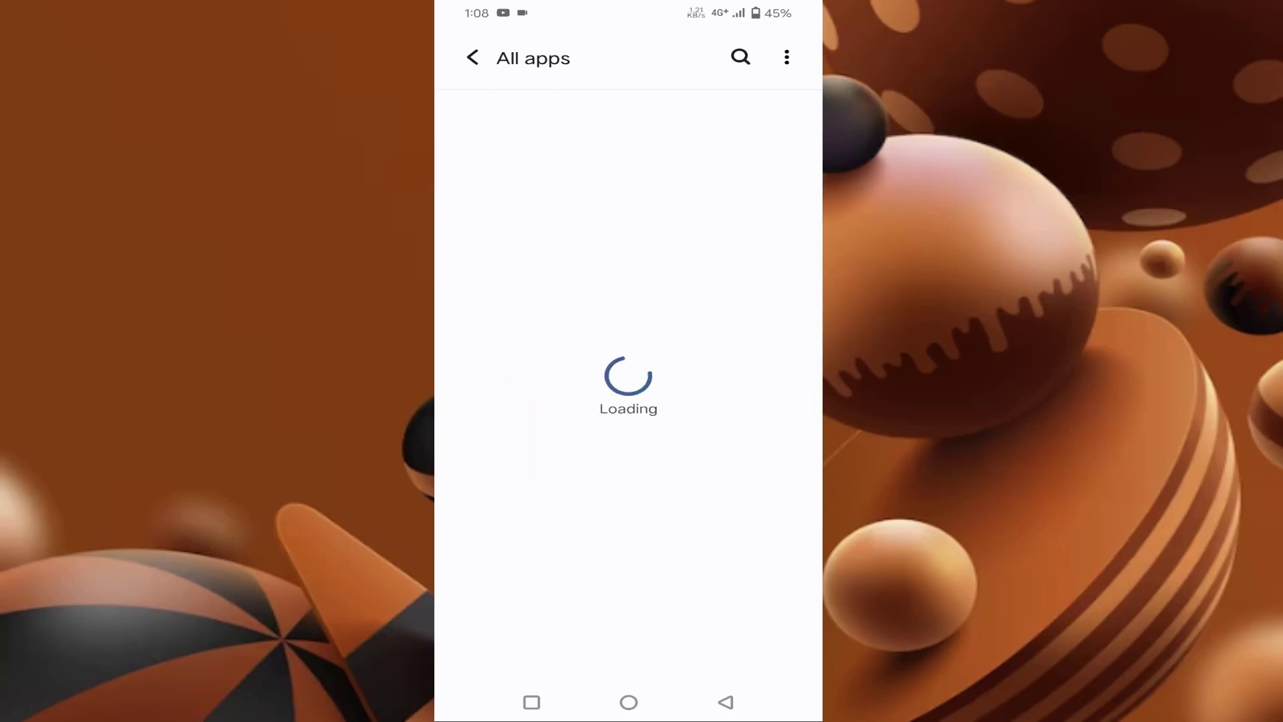
click(739, 57)
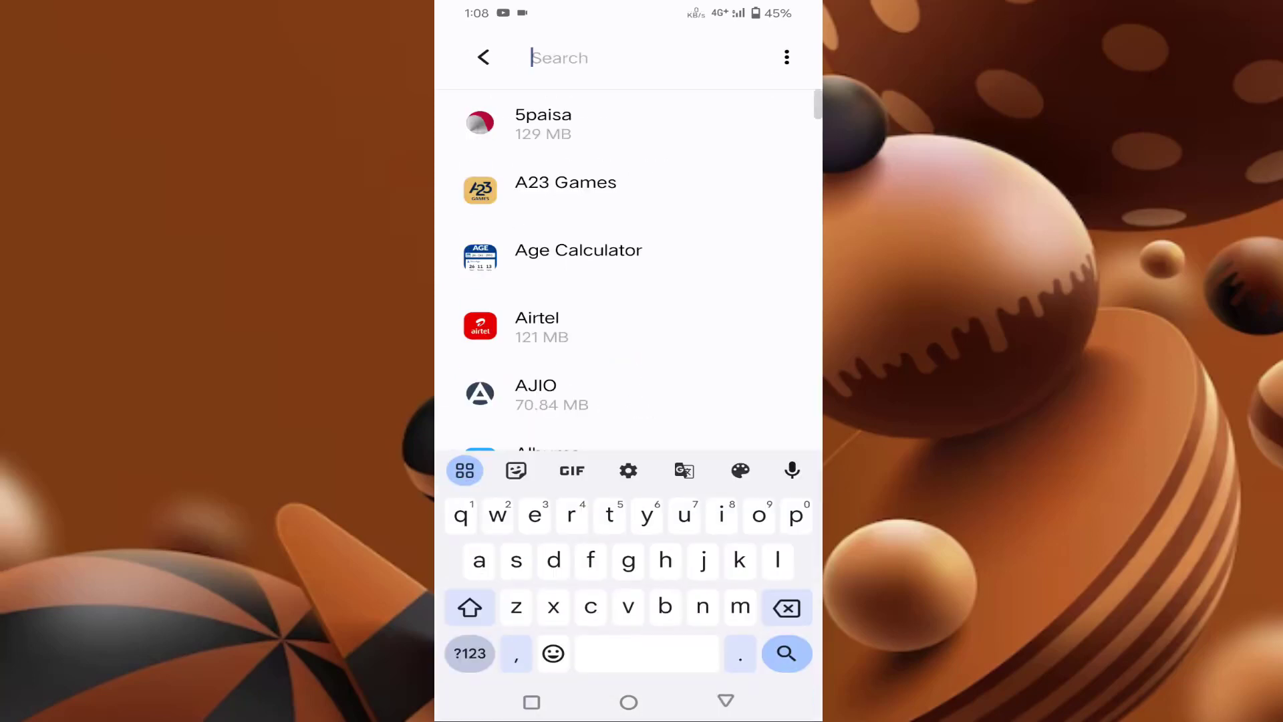
text(f)
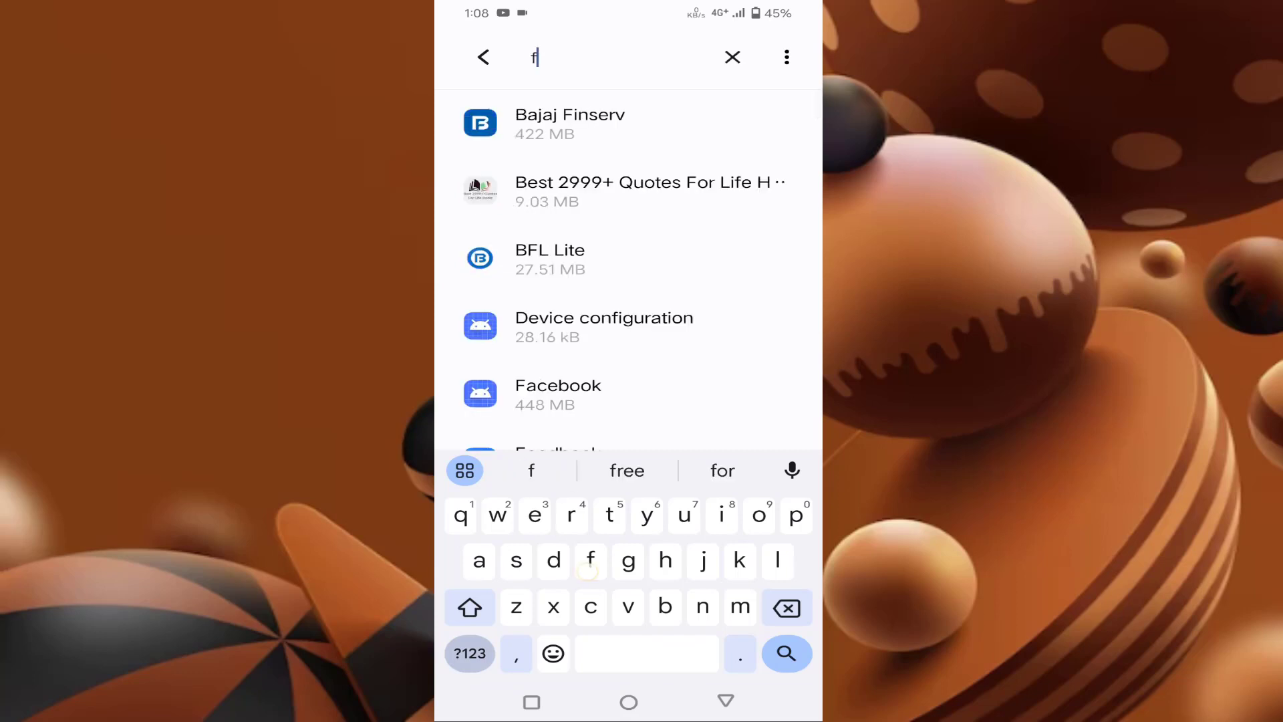
Confirm Force stop for Football 2023 and clear its cache under Storage and cache
click(741, 259)
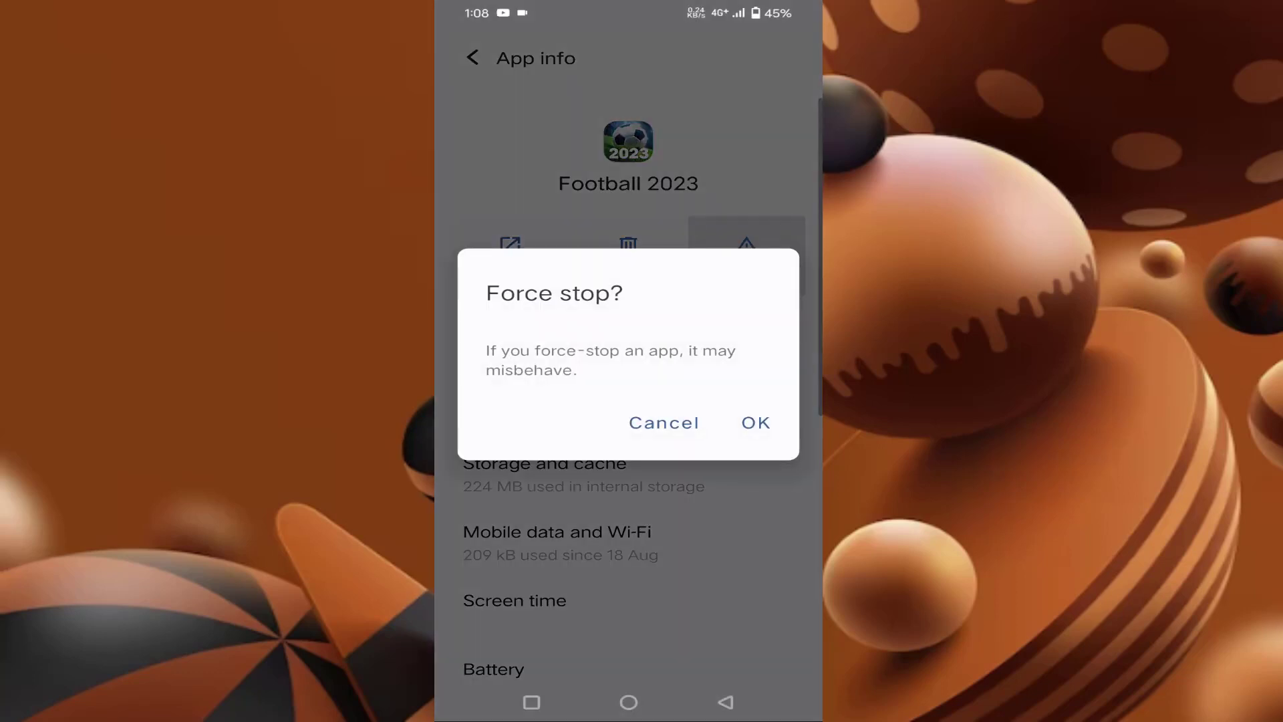
click(750, 419)
scroll(642, 452, down, 2)
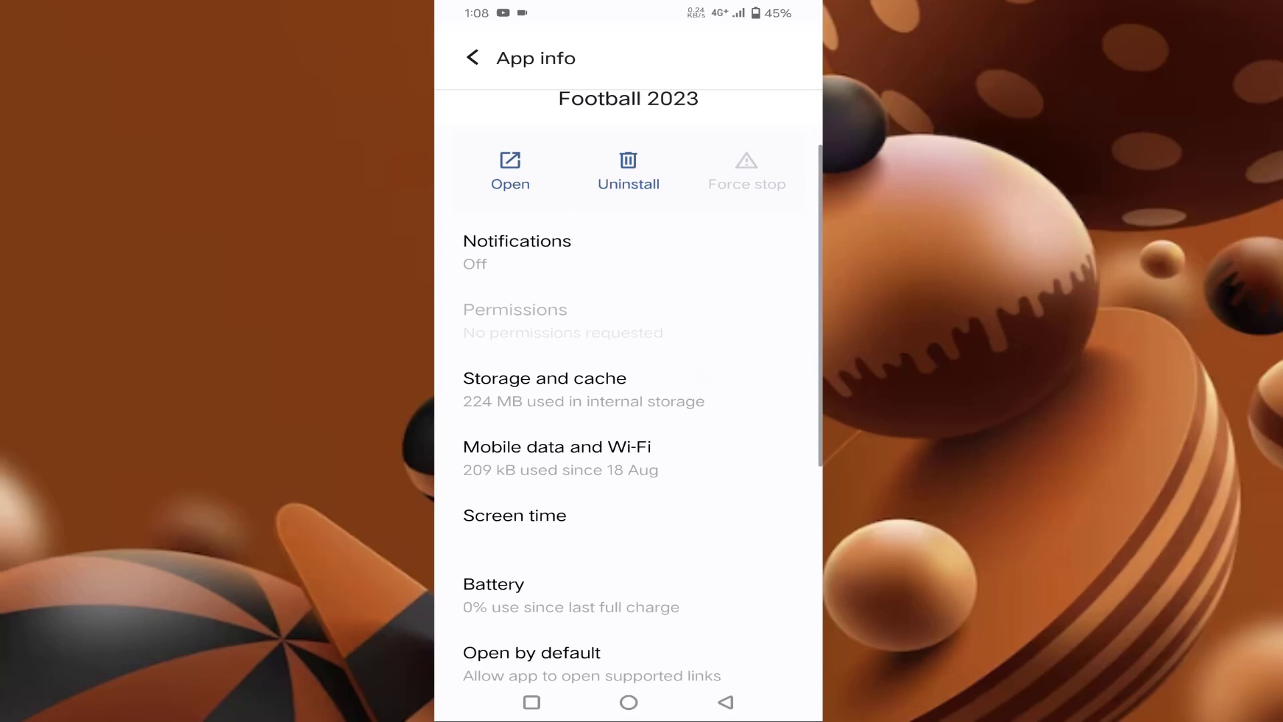
click(602, 388)
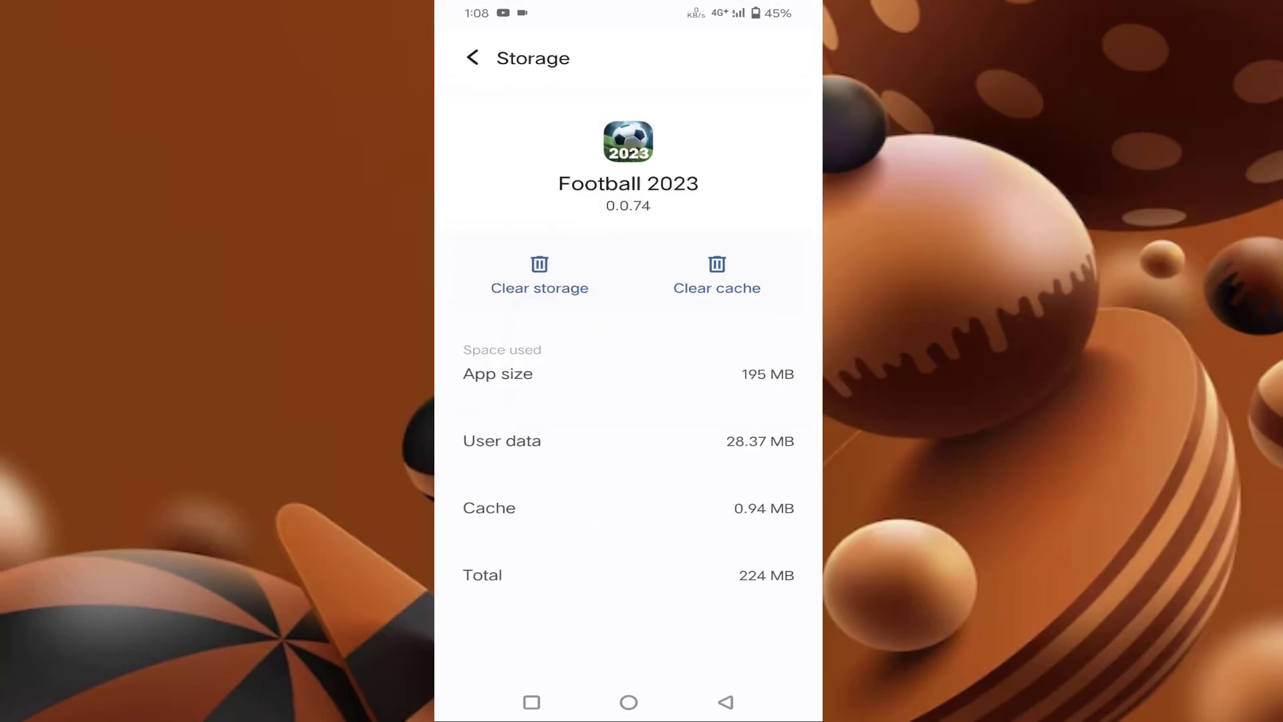
click(717, 275)
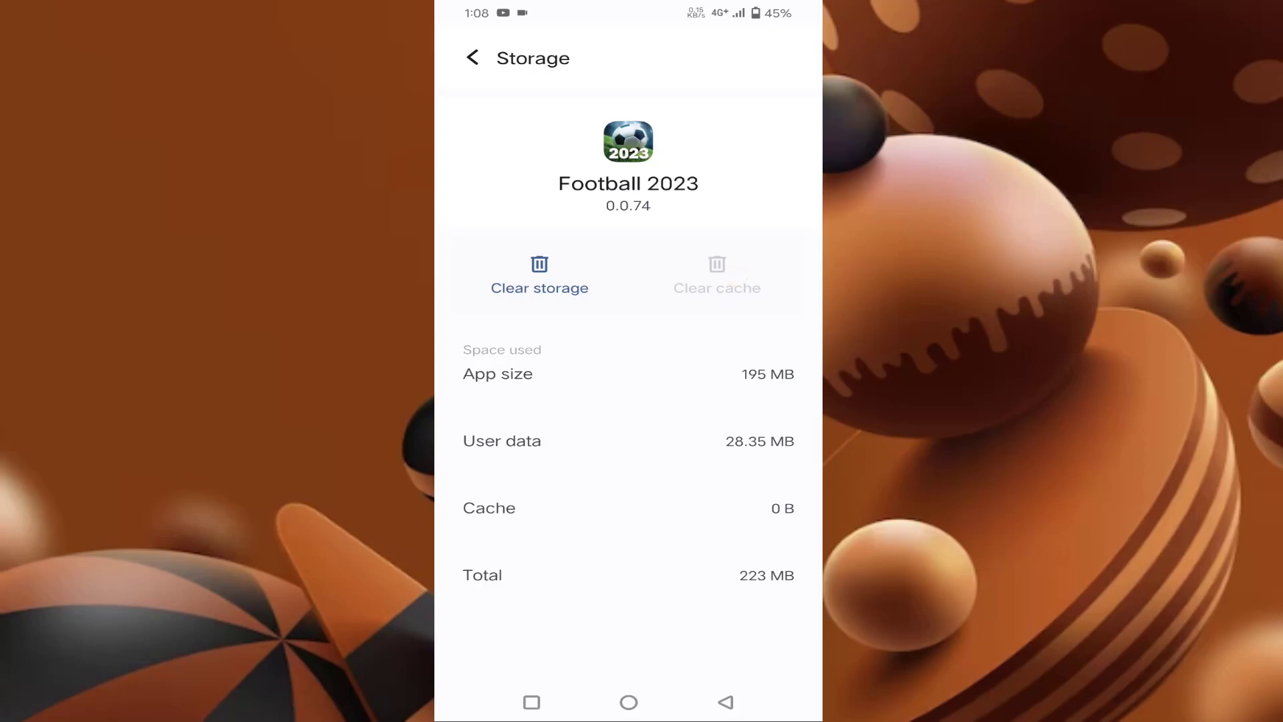
click(725, 702)
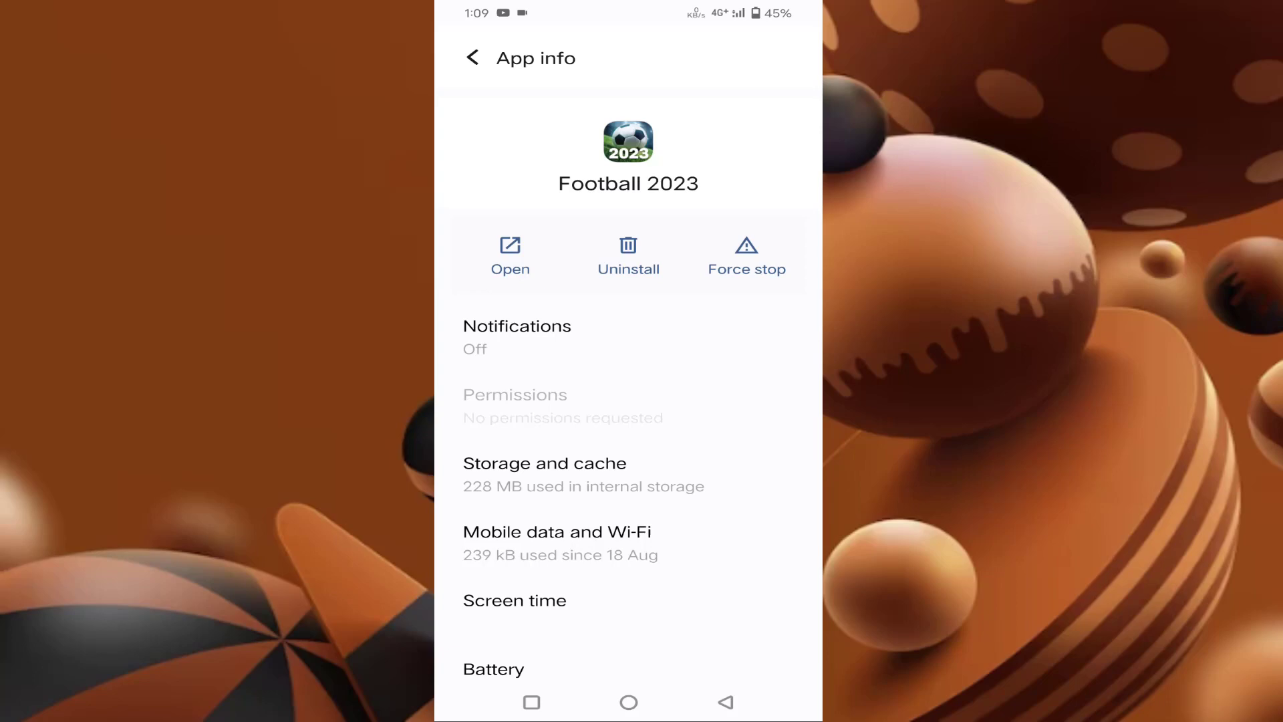
Back out through the apps list and Settings until the home screen appears
click(725, 702)
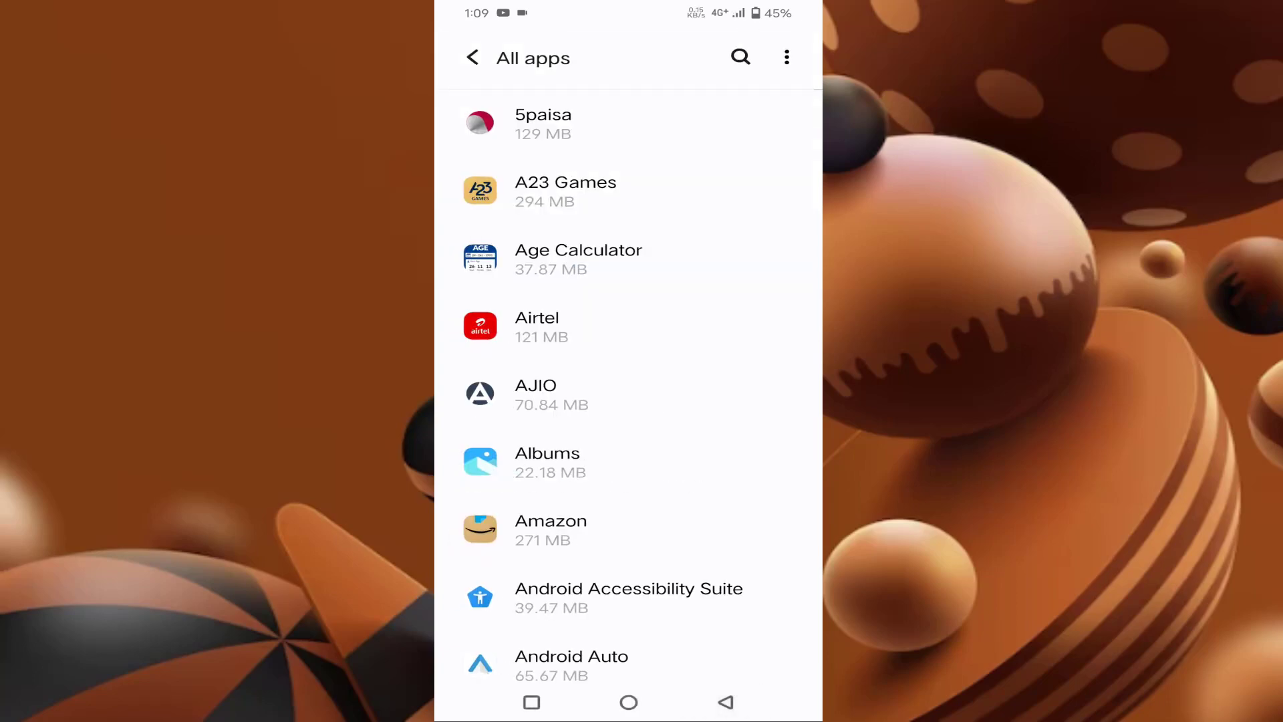
click(726, 702)
click(725, 701)
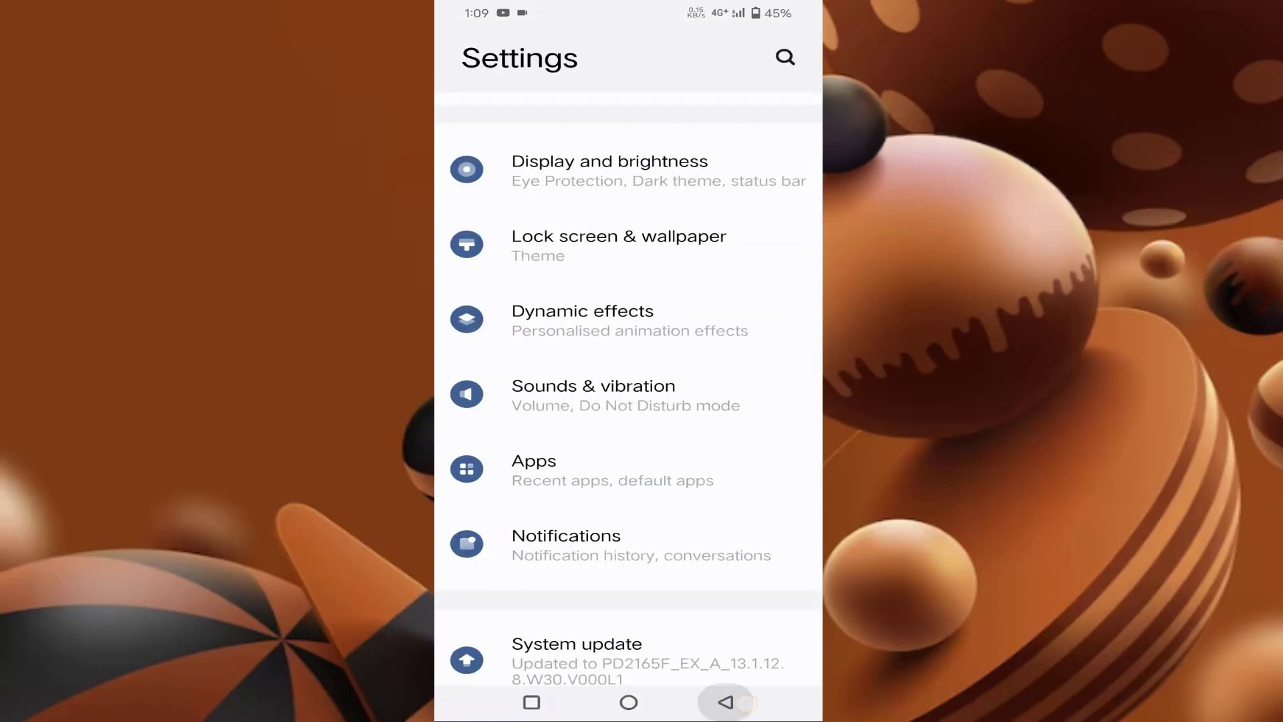
click(726, 702)
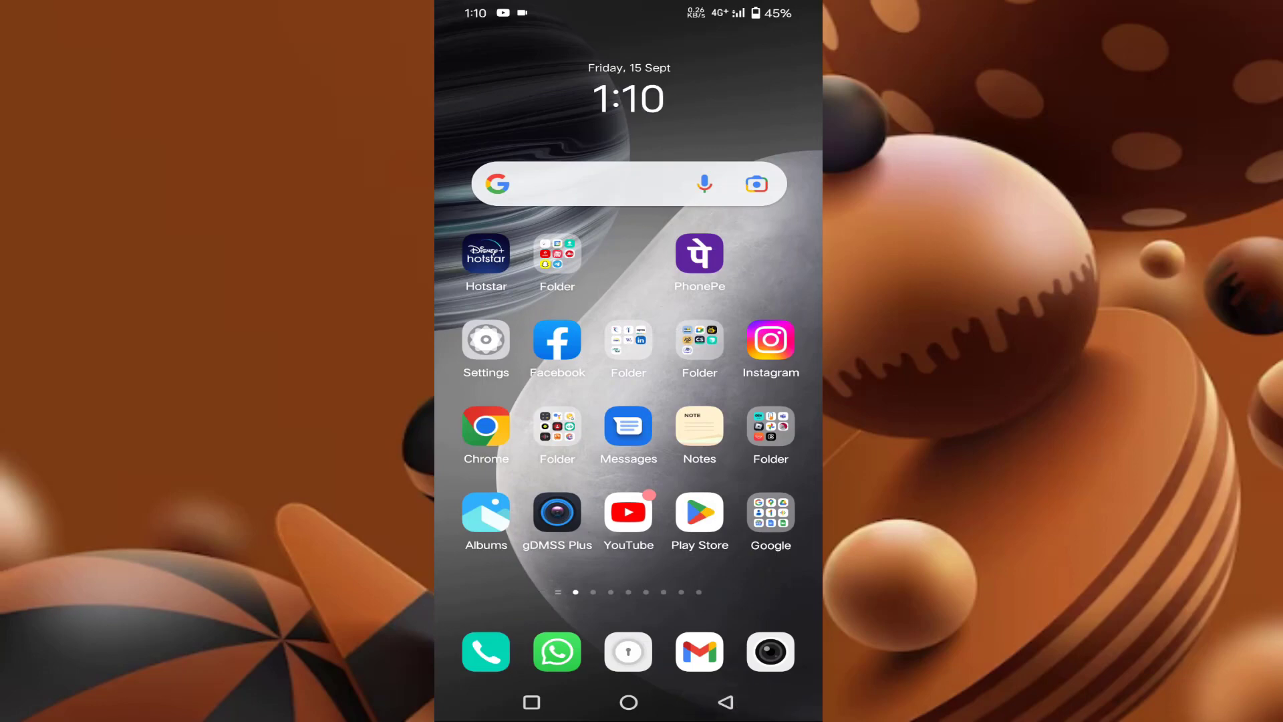